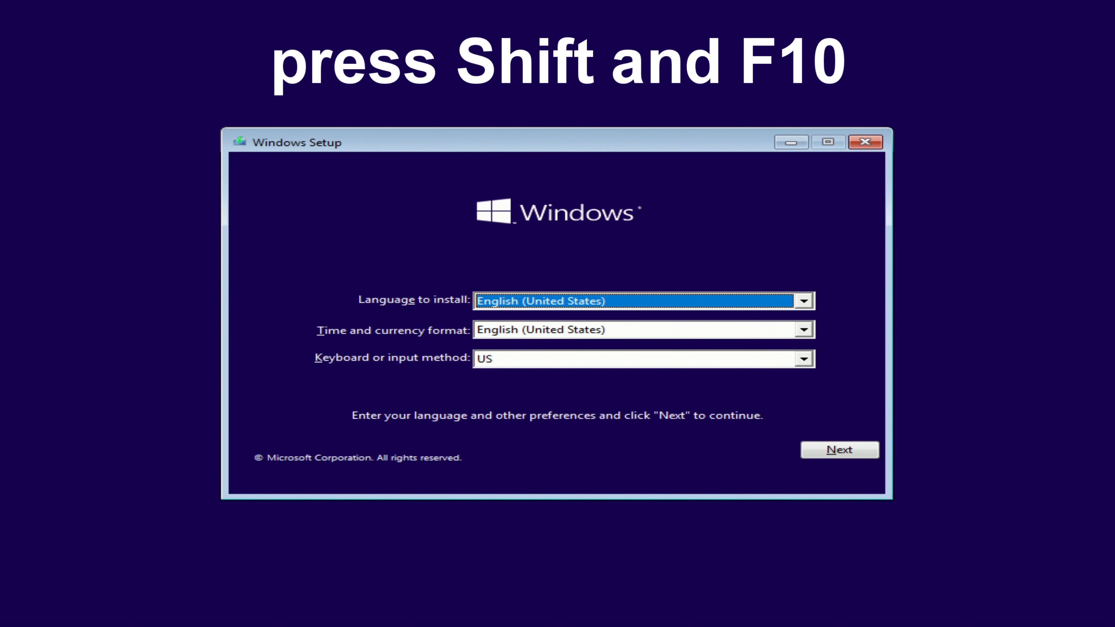
# - Open a Command Prompt from the Windows Setup language screen
pyautogui.hotkey('shift', 'F10')
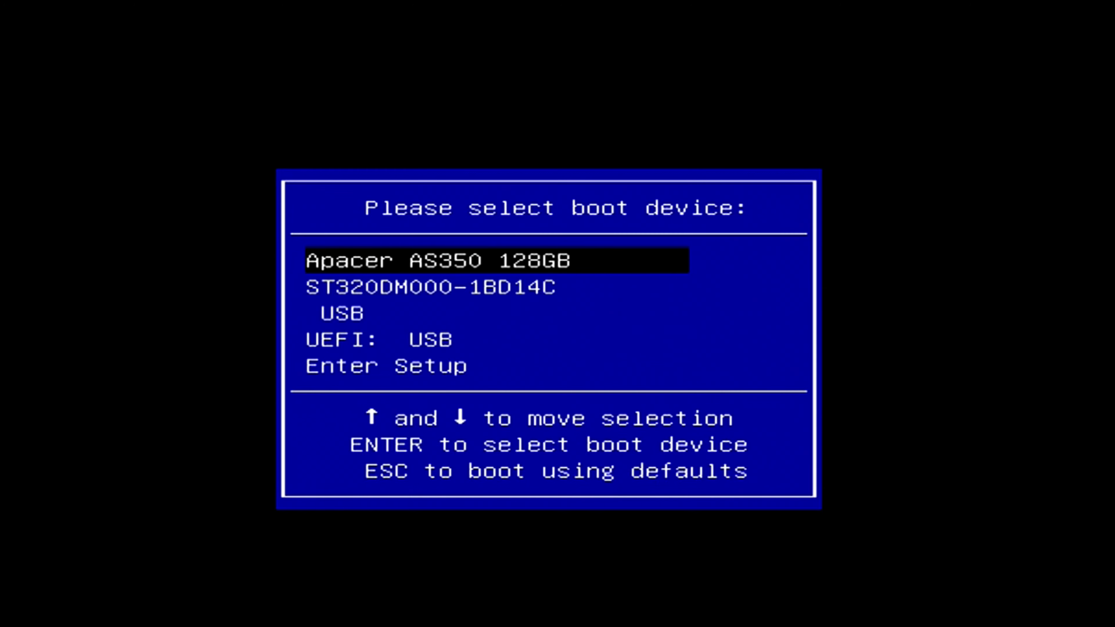
# - Boot the computer from the non-UEFI USB device
pyautogui.press('Down')
pyautogui.press('Down')
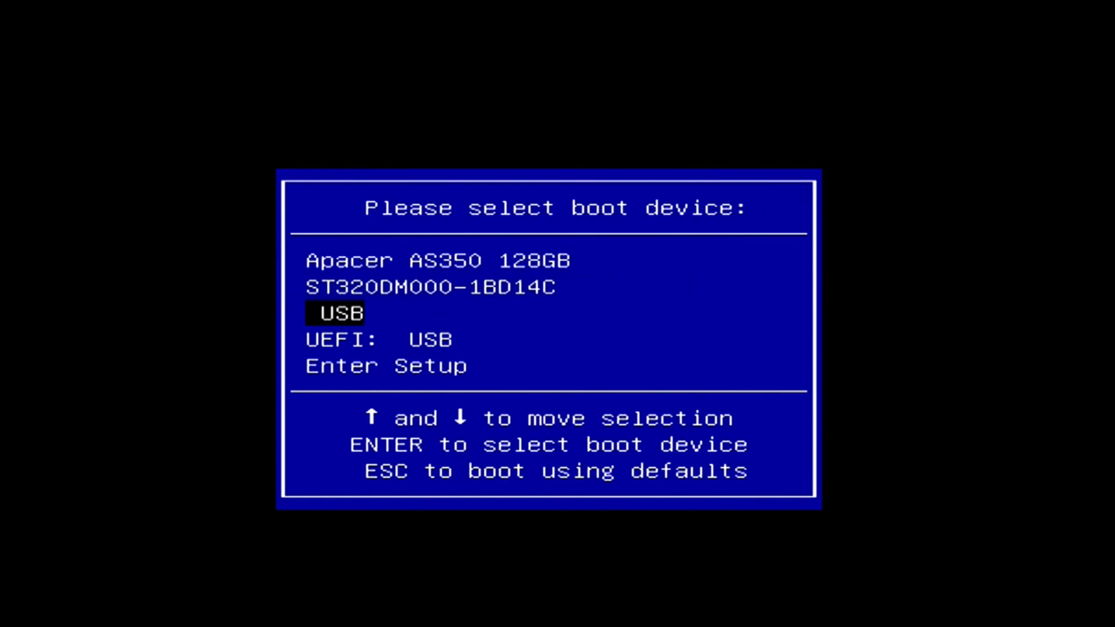
pyautogui.press('Return')
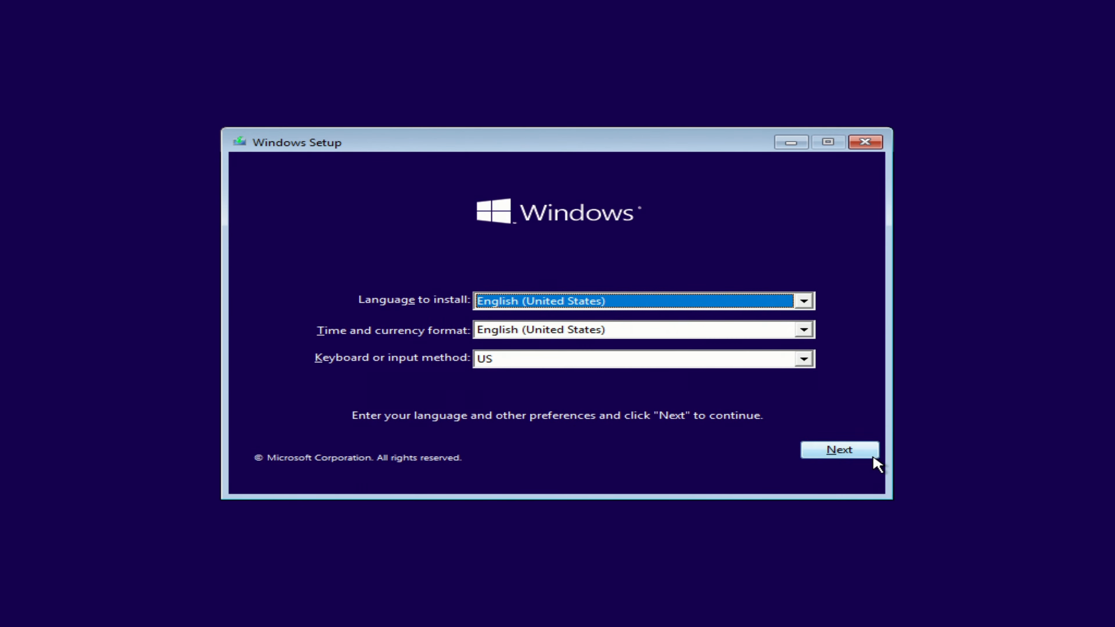
# - Enter Repair your computer from Windows Setup and open the Command Prompt from the advanced troubleshooting options
pyautogui.click(838, 450)
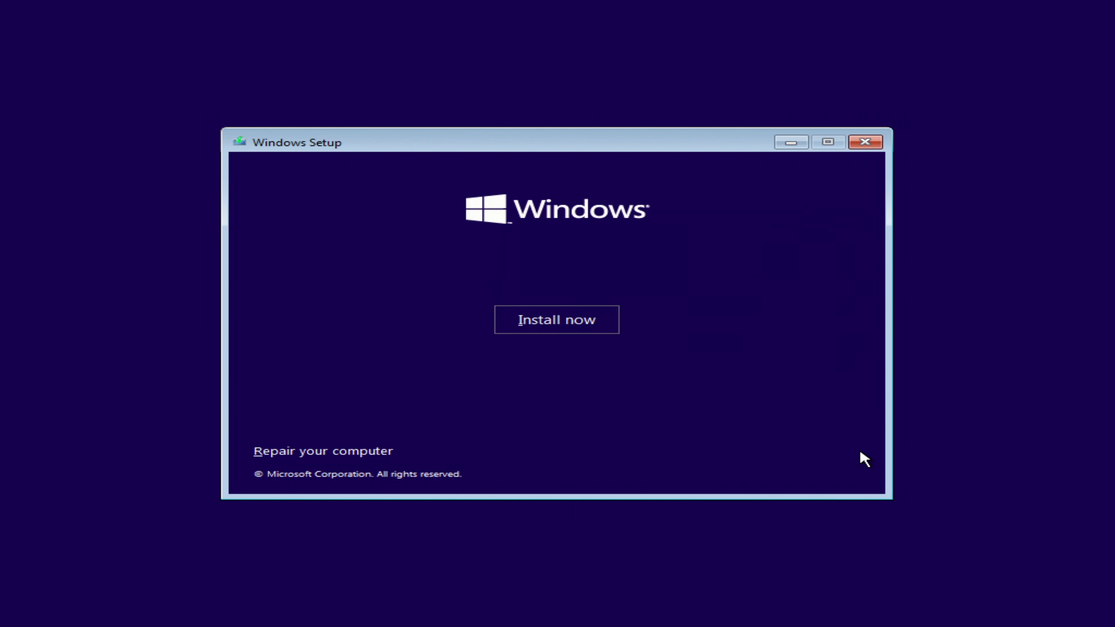
pyautogui.click(364, 452)
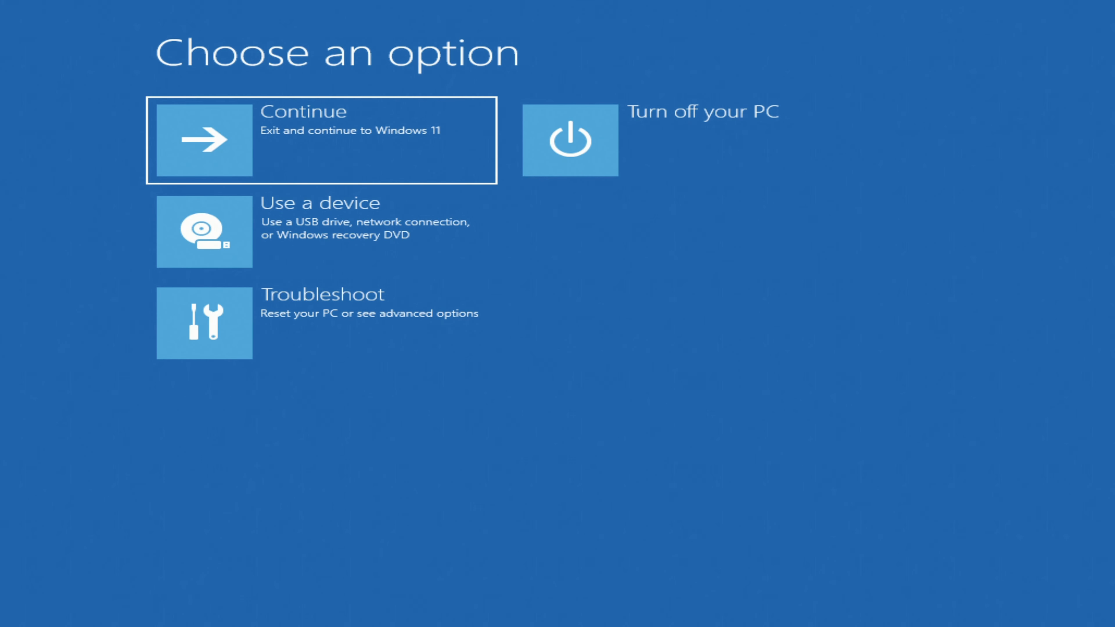
pyautogui.click(397, 348)
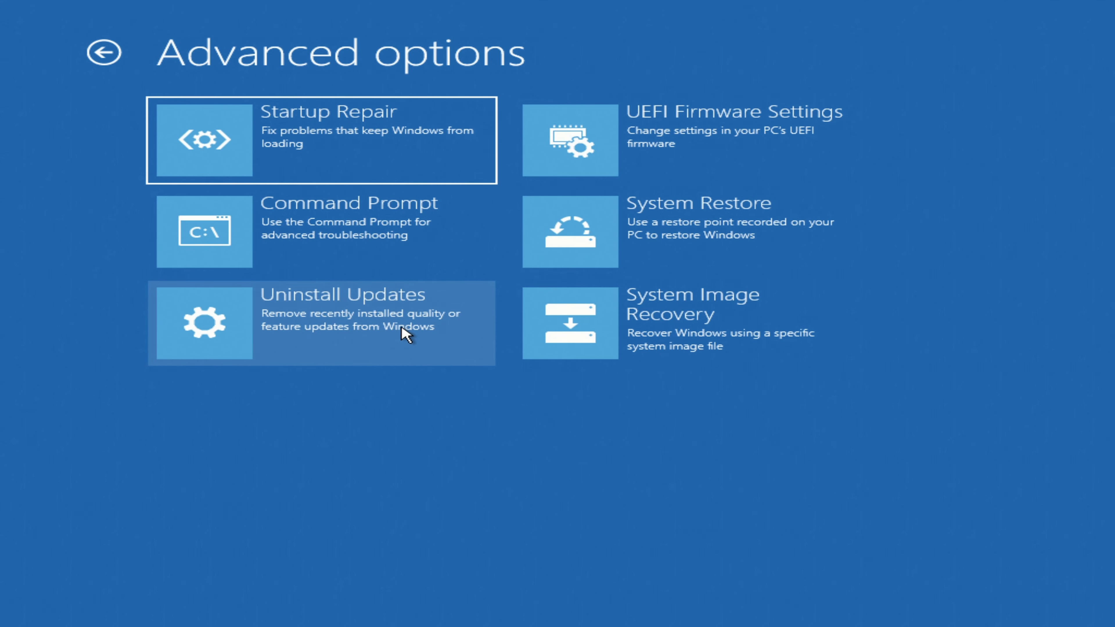
pyautogui.click(428, 265)
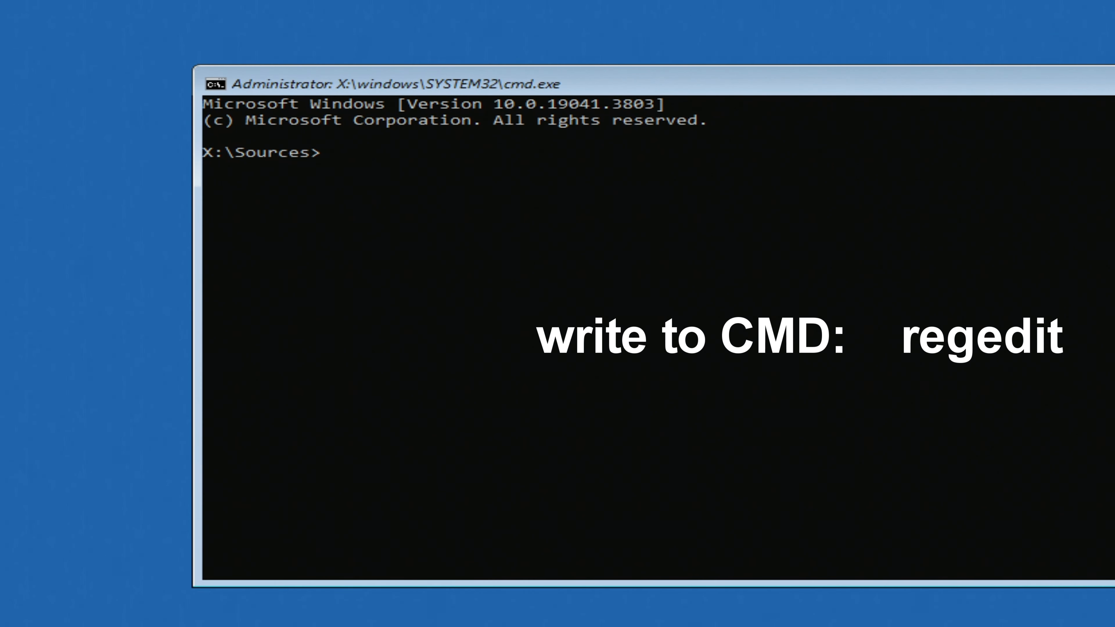
# - Launch Registry Editor with the regedit command and select HKEY_LOCAL_MACHINE
pyautogui.write('regedit')
pyautogui.press('Return')
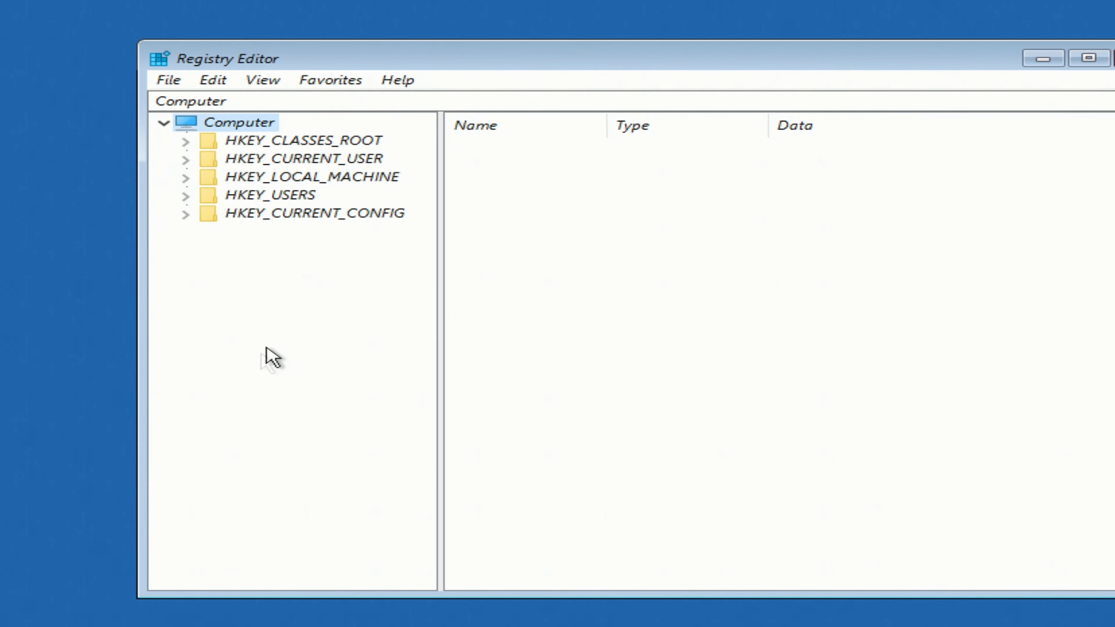
pyautogui.click(338, 182)
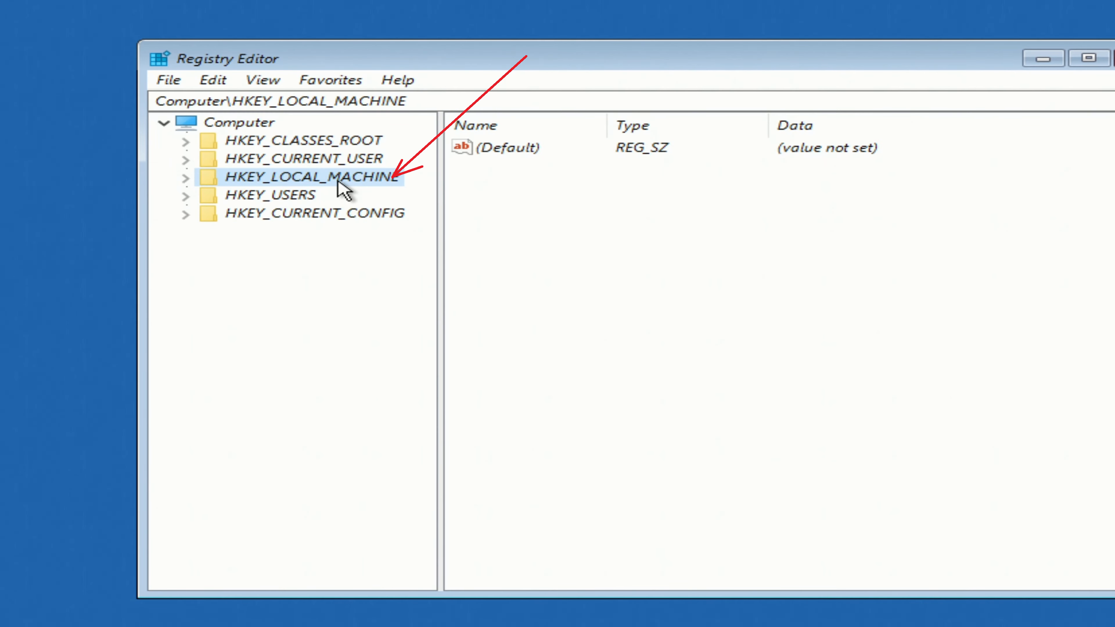
# - Start loading a hive into HKEY_LOCAL_MACHINE and browse from This PC to Local Disk (C:)
pyautogui.click(169, 81)
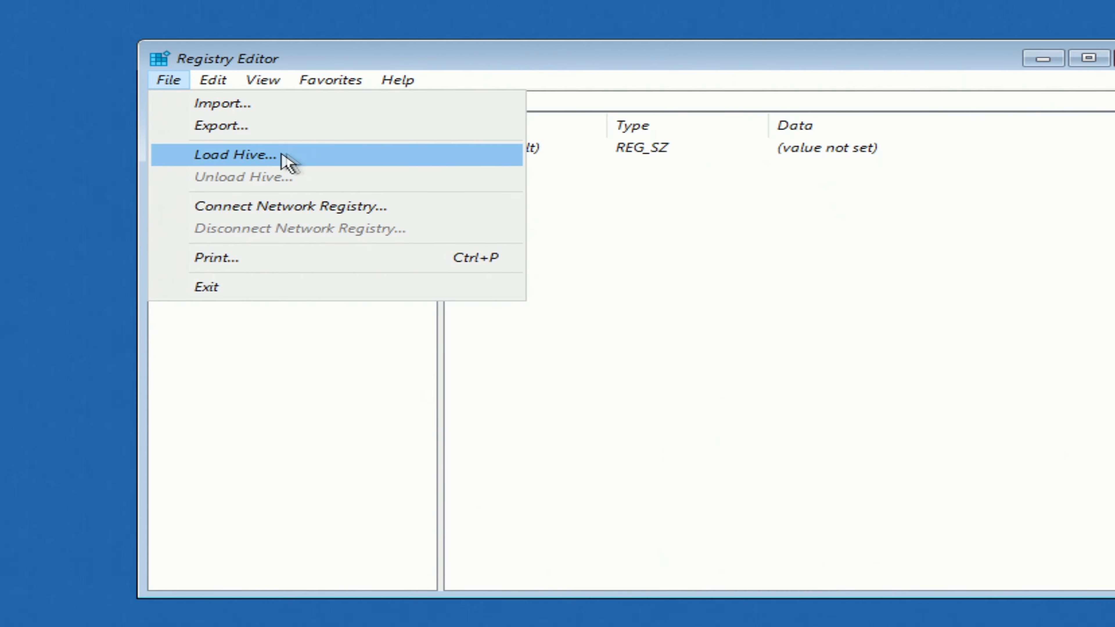
pyautogui.click(395, 170)
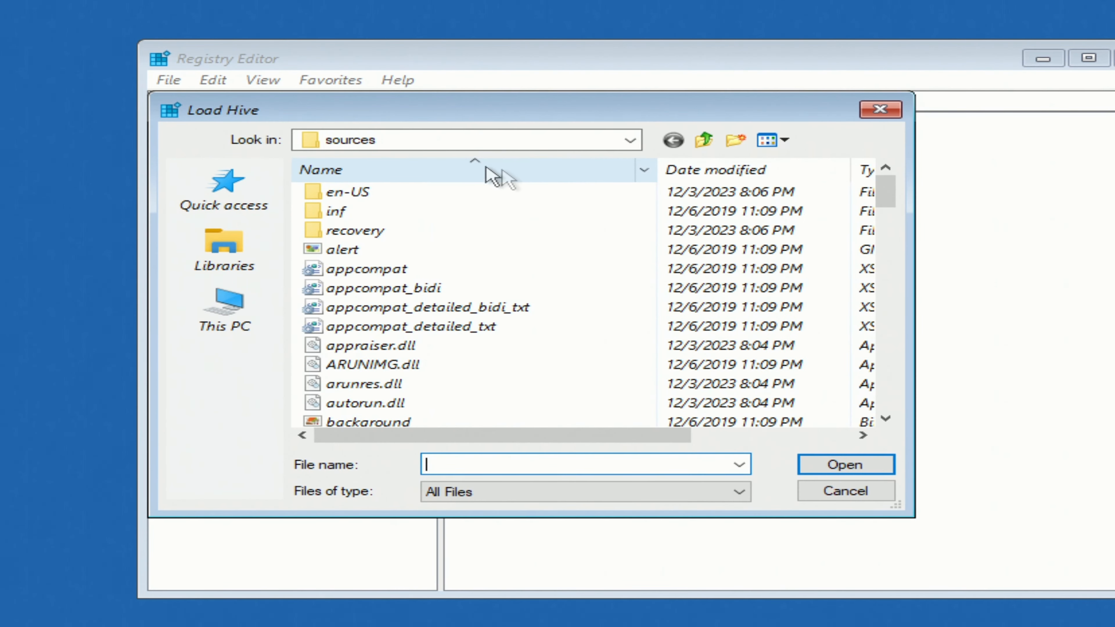
pyautogui.click(704, 140)
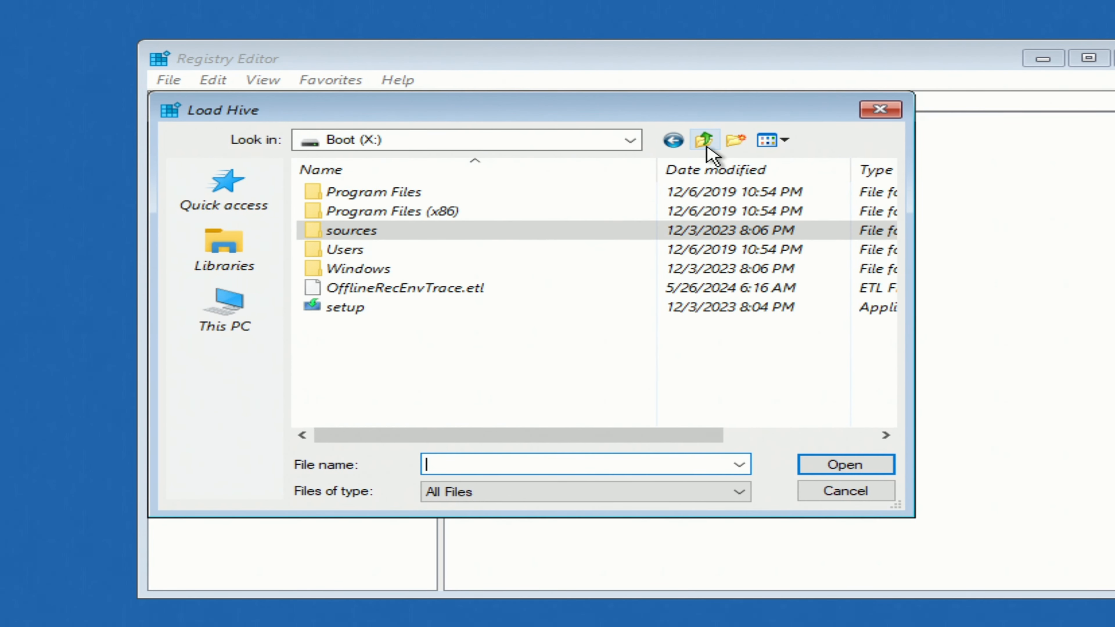
pyautogui.click(704, 141)
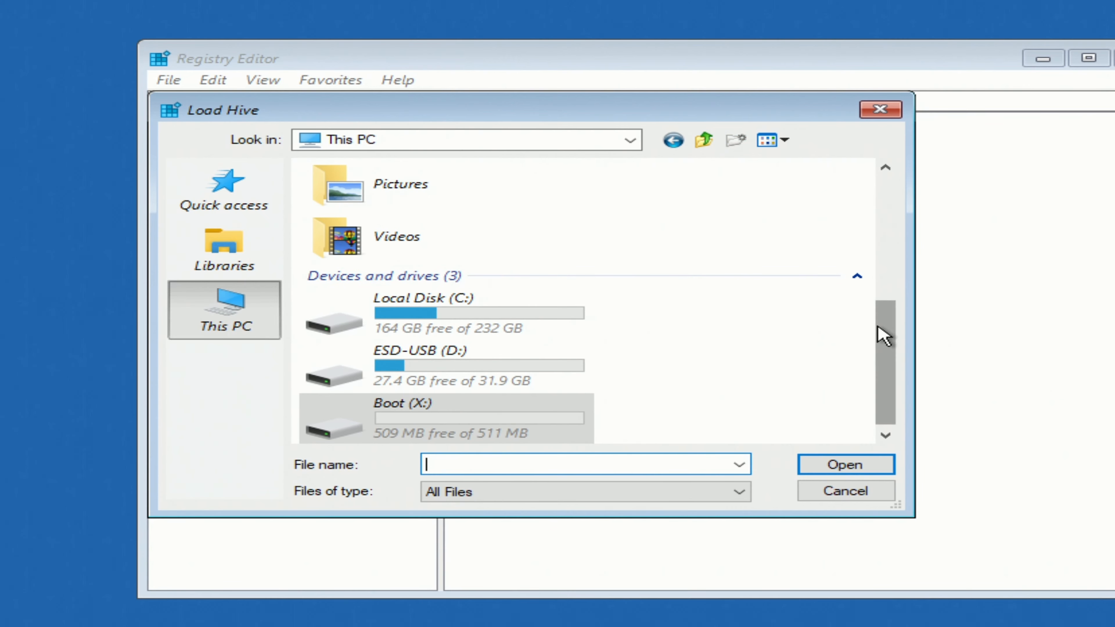
pyautogui.moveTo(883, 336); pyautogui.dragTo(882, 384)
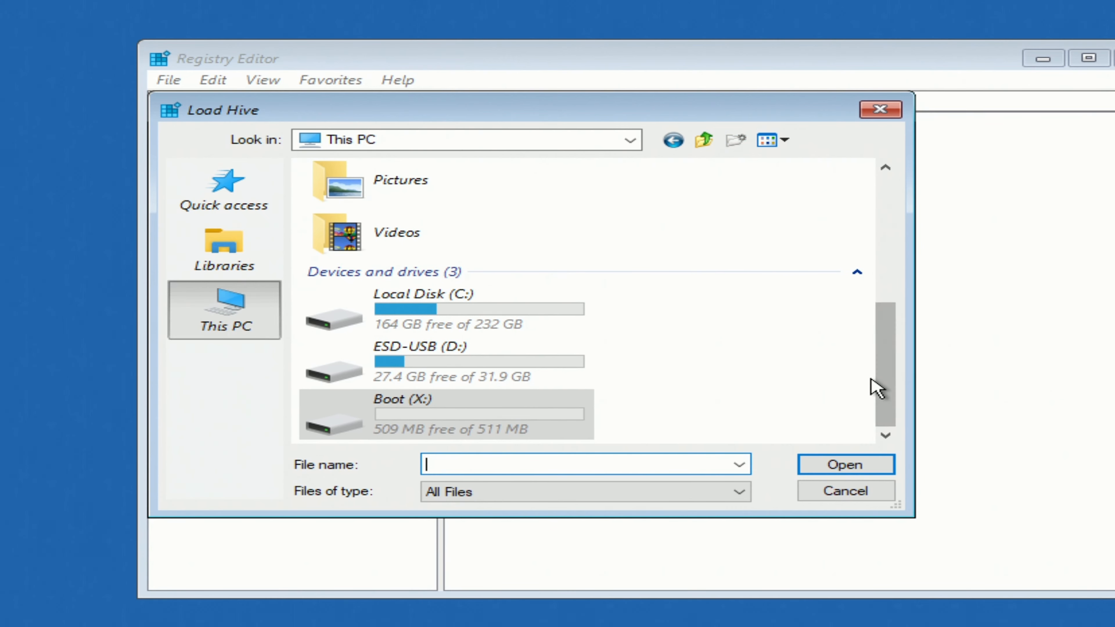
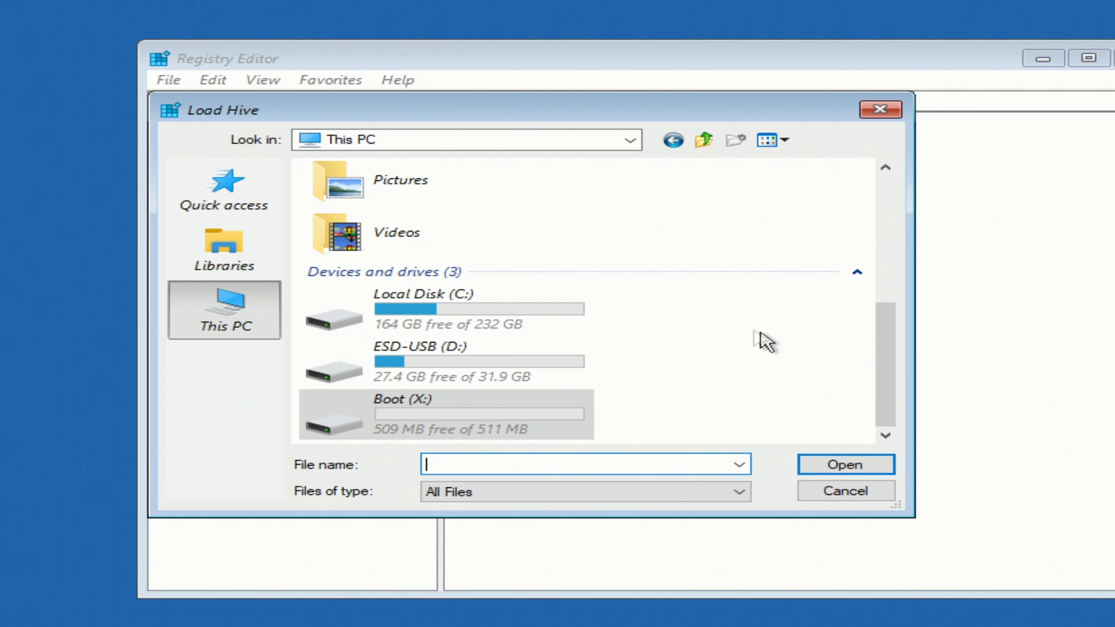
pyautogui.doubleClick(547, 317)
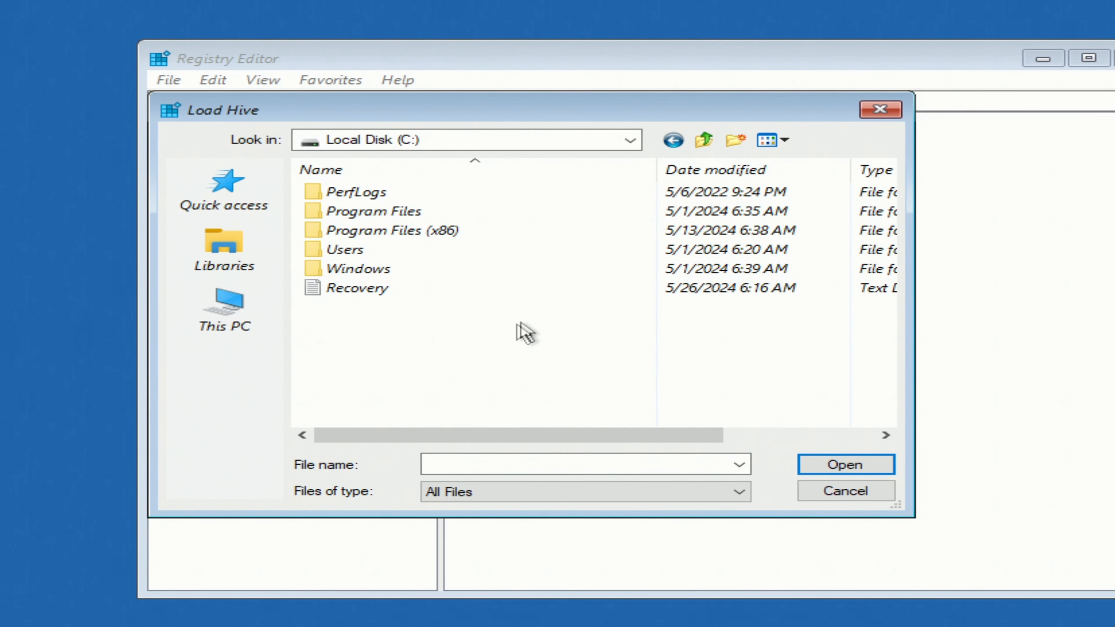
# - Load the SYSTEM hive from C:\Windows\System32\config under the key name 123123
pyautogui.doubleClick(382, 268)
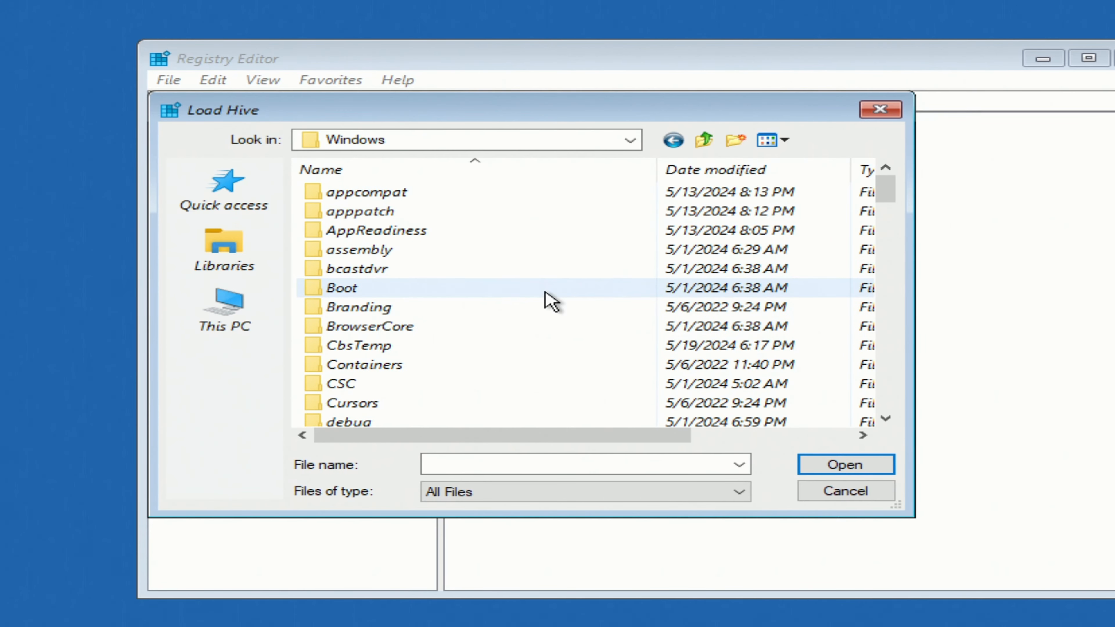
pyautogui.scroll(-13, 545, 293)
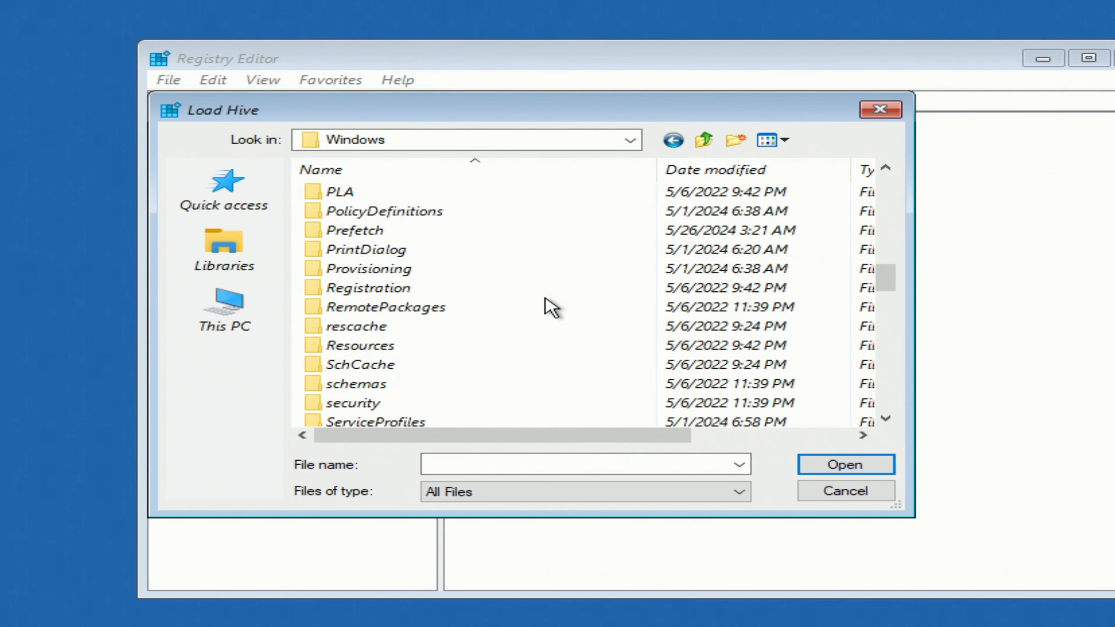
pyautogui.scroll(-6, 550, 307)
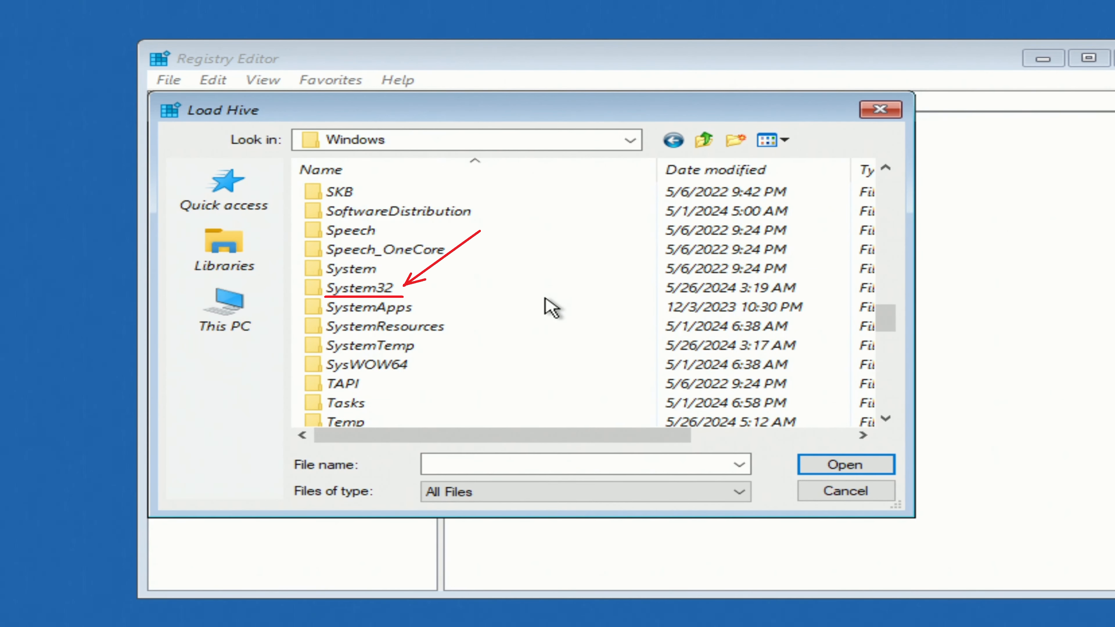
pyautogui.doubleClick(408, 297)
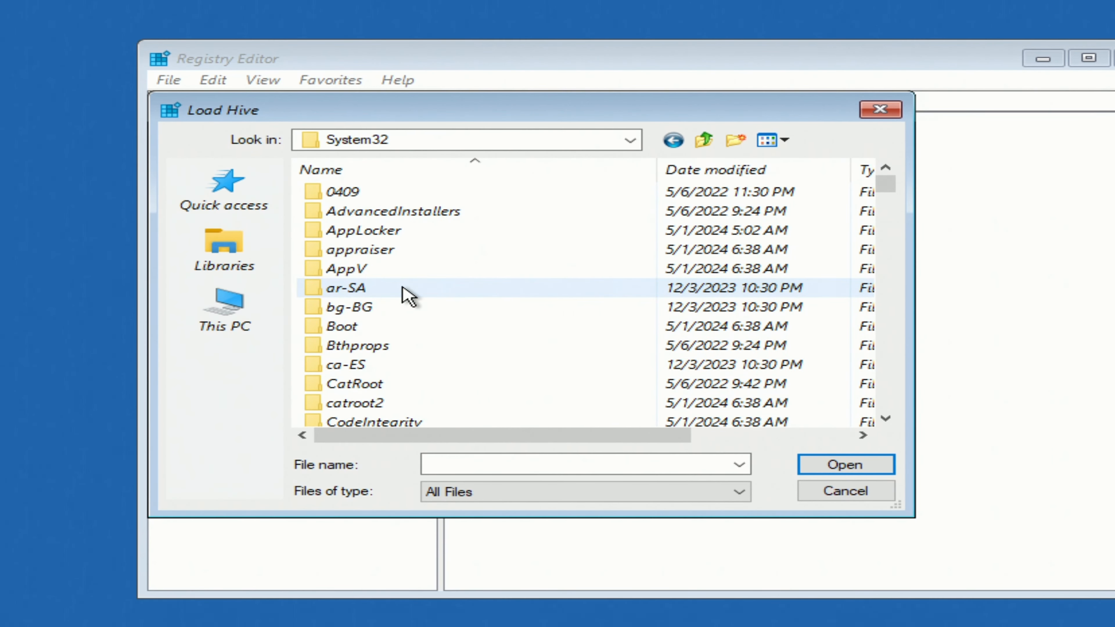
pyautogui.scroll(-3, 408, 297)
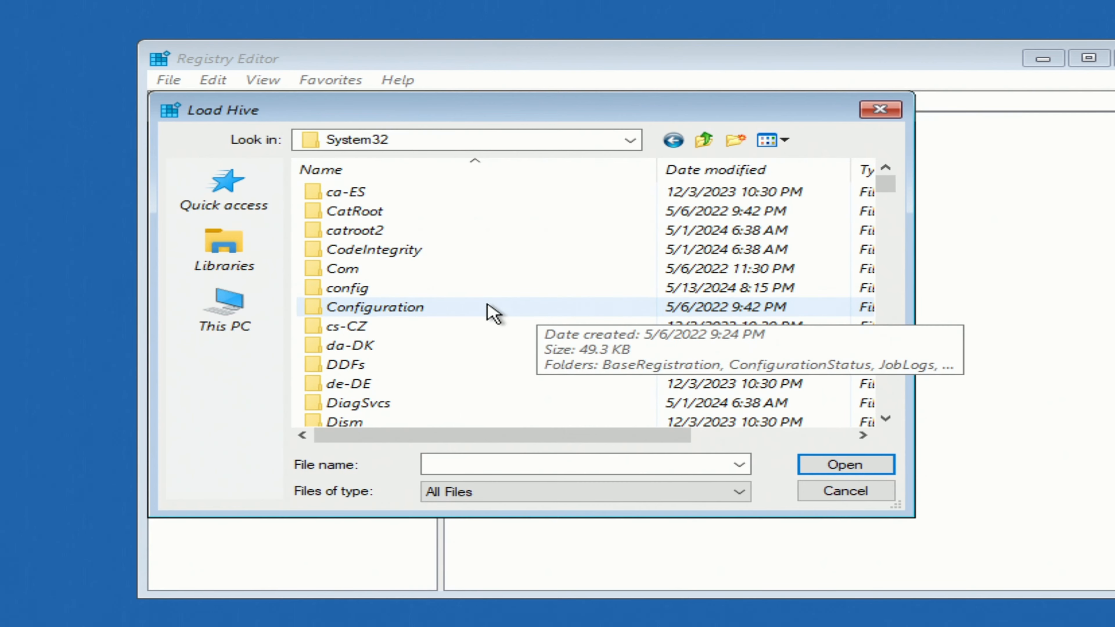
pyautogui.doubleClick(463, 291)
pyautogui.scroll(-1, 463, 290)
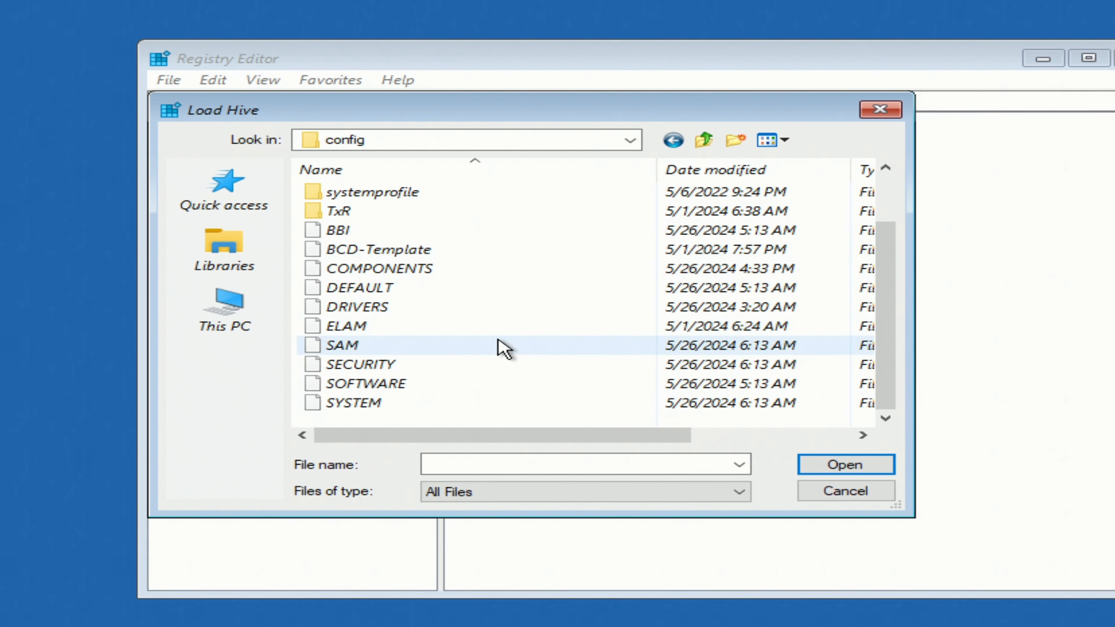
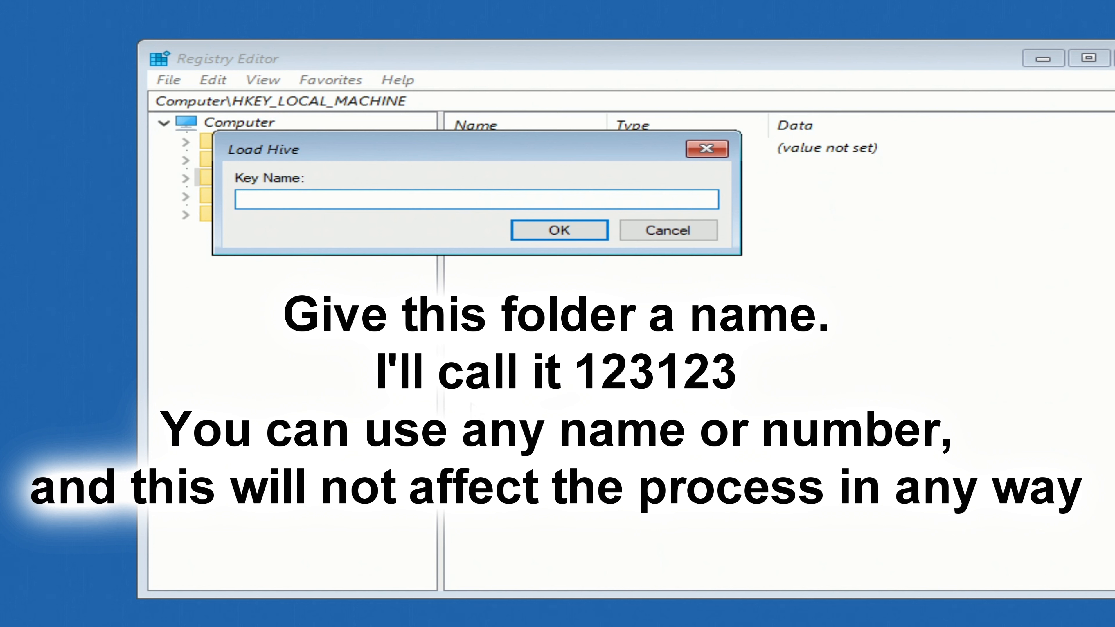
pyautogui.write('123123')
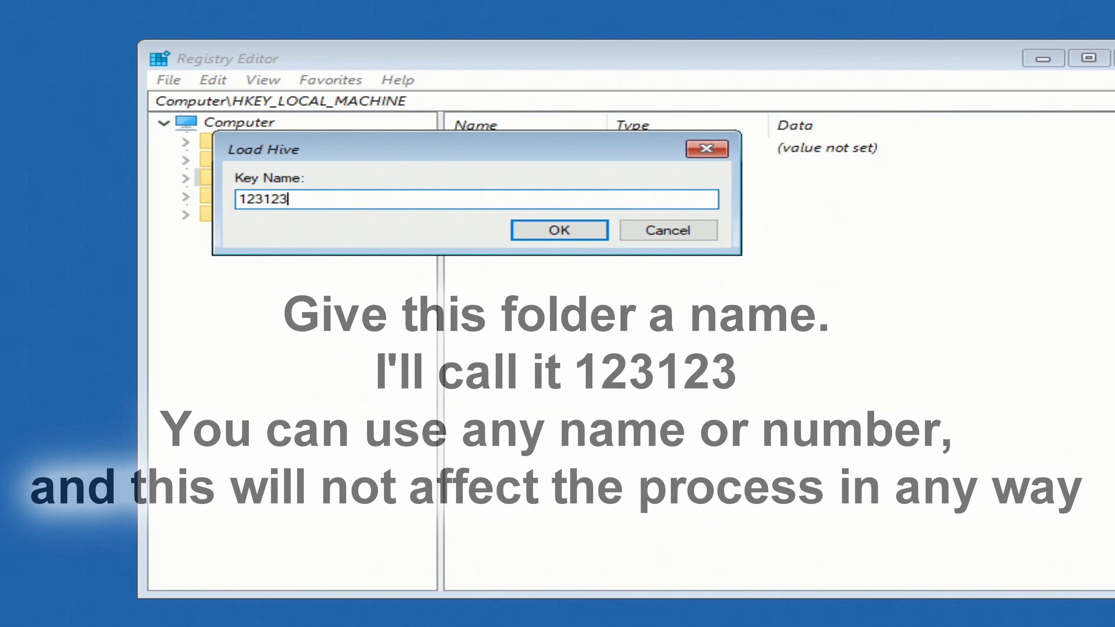
pyautogui.click(592, 237)
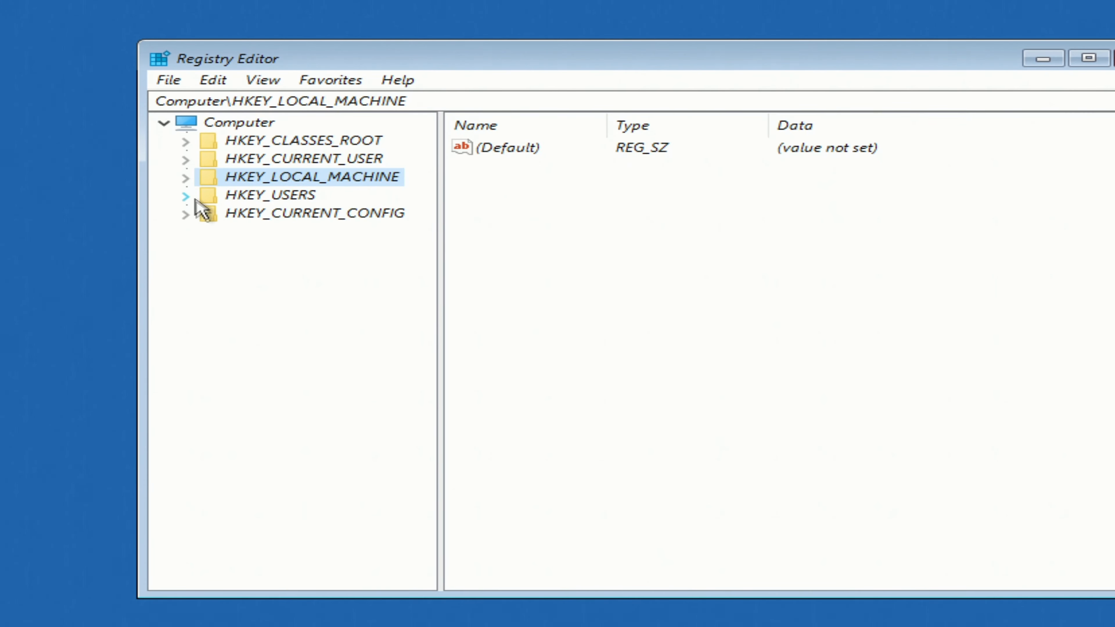
# - In the Setup key of the loaded 123123 hive, set CmdLine to cmd.exe and SetupType to 2
pyautogui.click(185, 178)
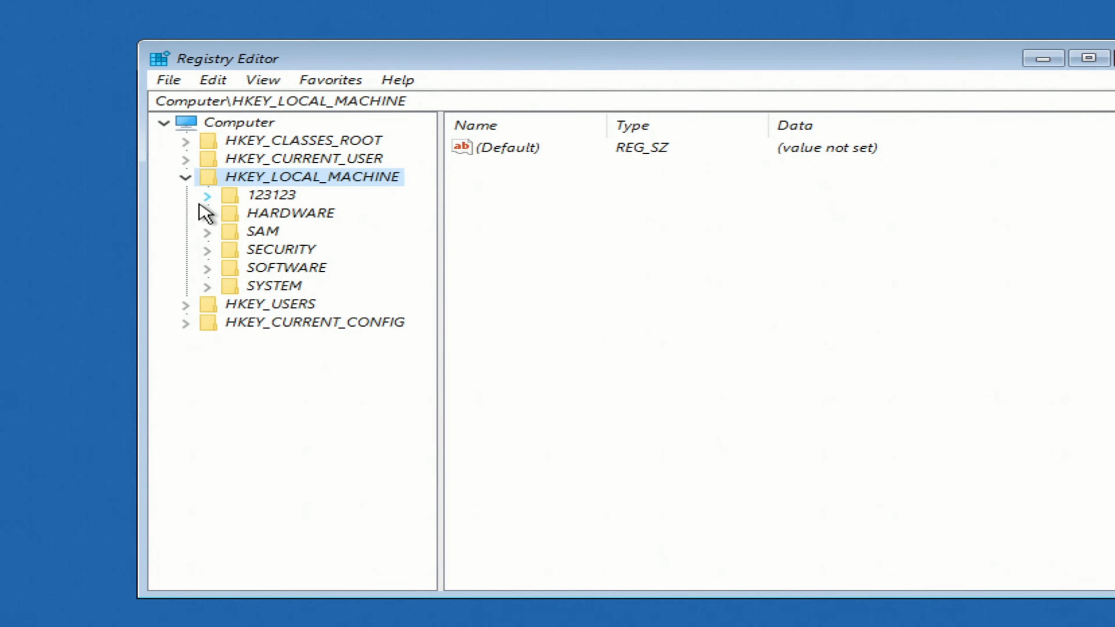
pyautogui.click(207, 196)
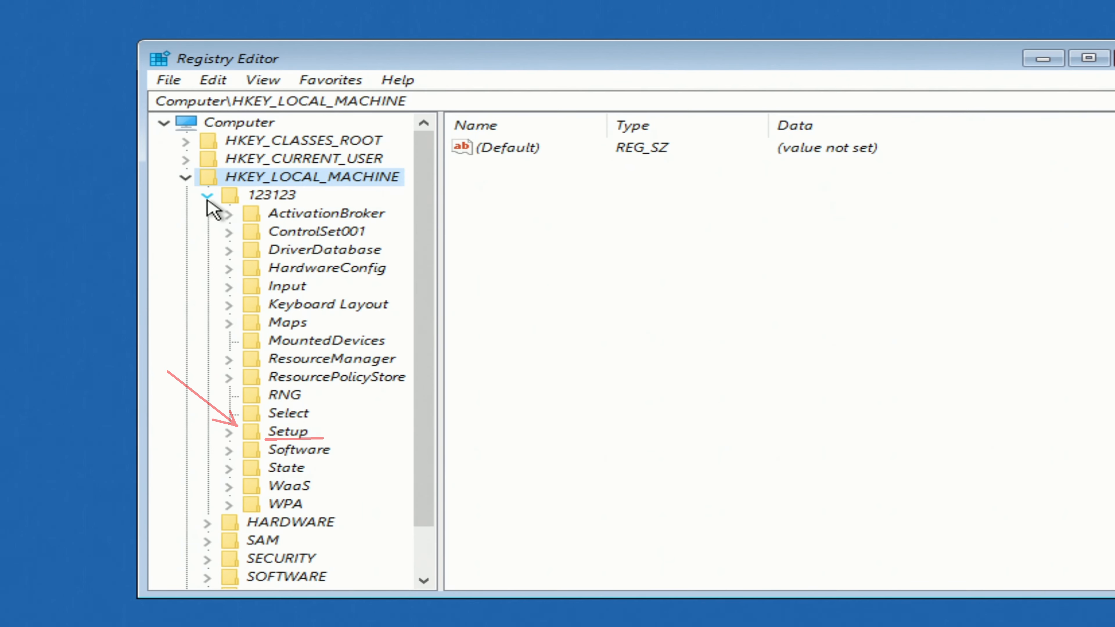
pyautogui.click(255, 433)
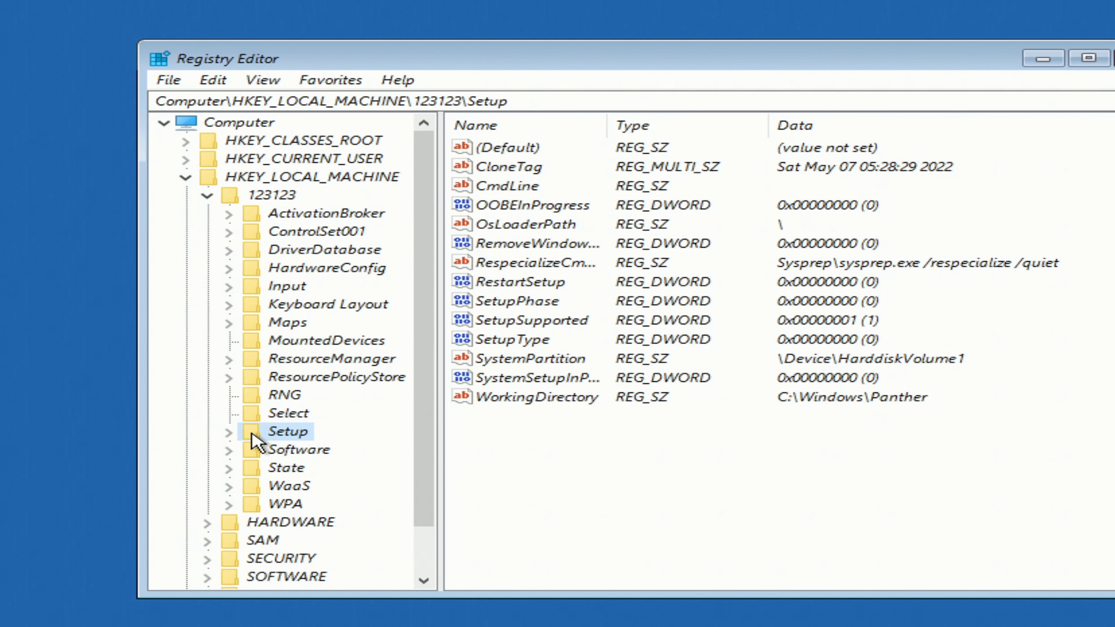
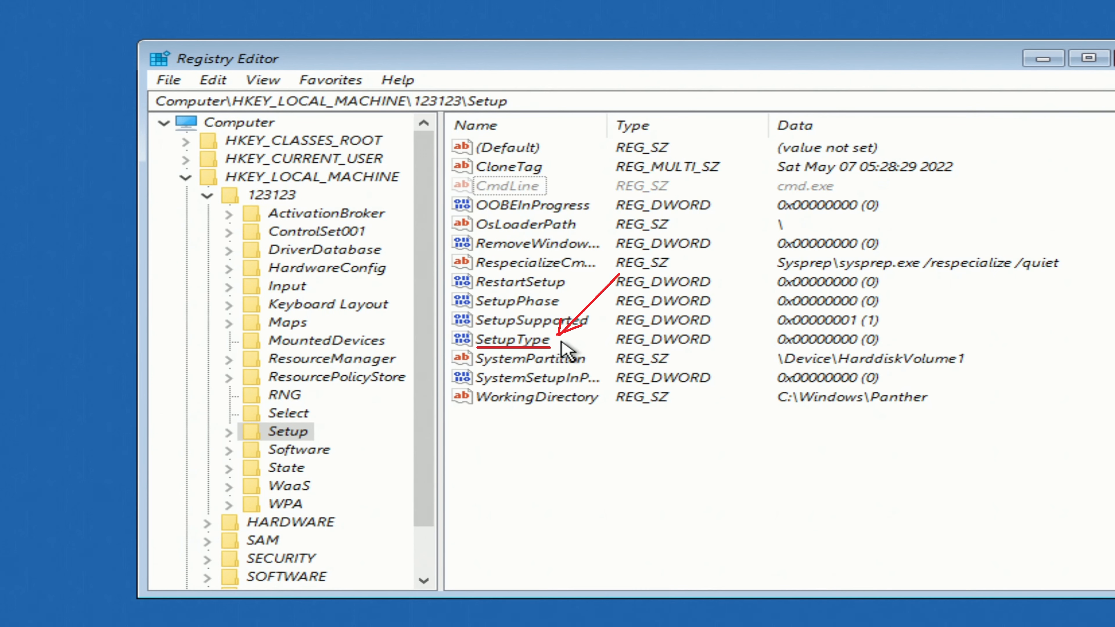
pyautogui.doubleClick(562, 342)
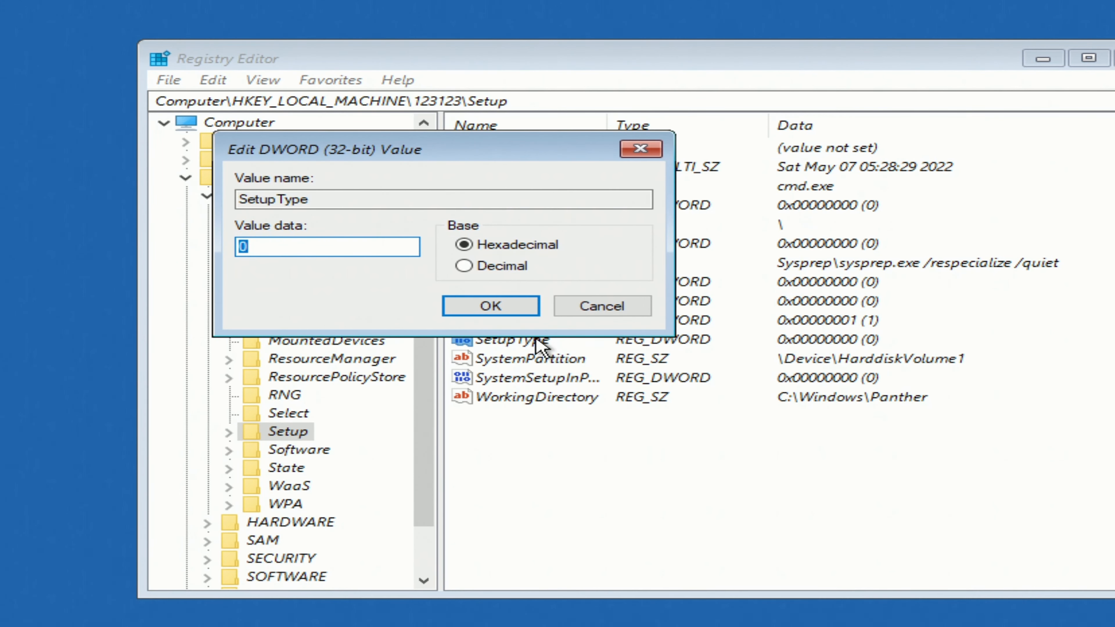
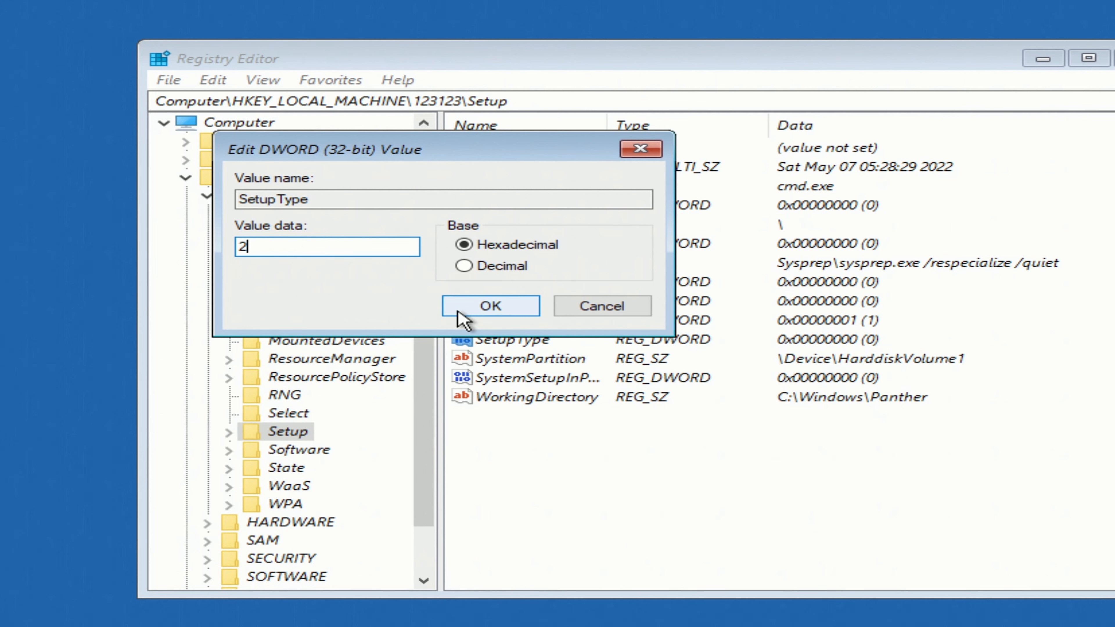
pyautogui.click(461, 313)
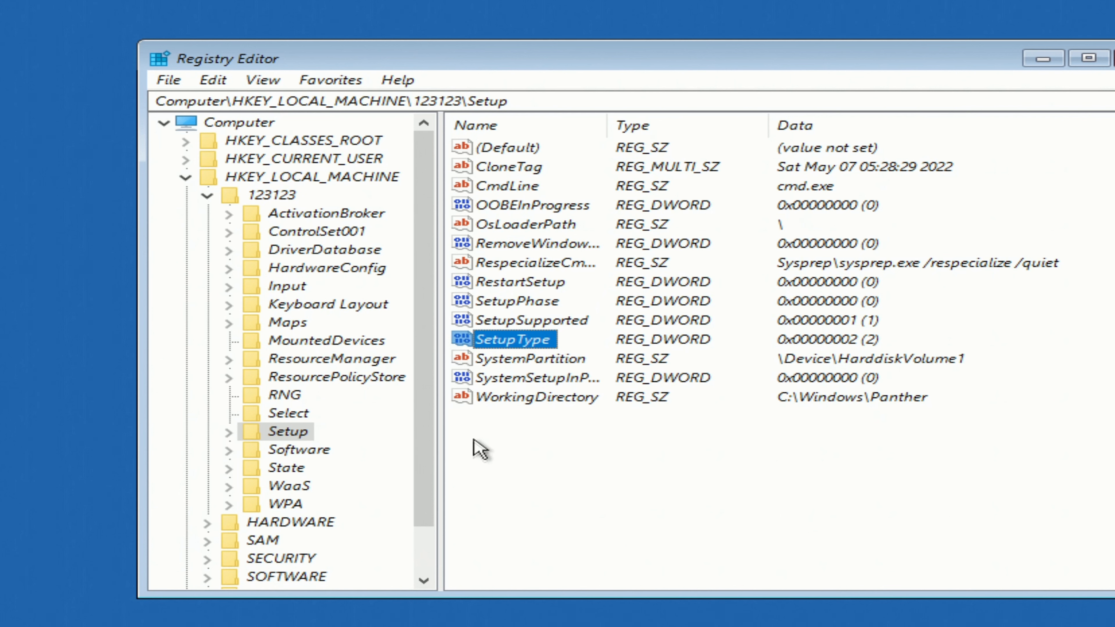
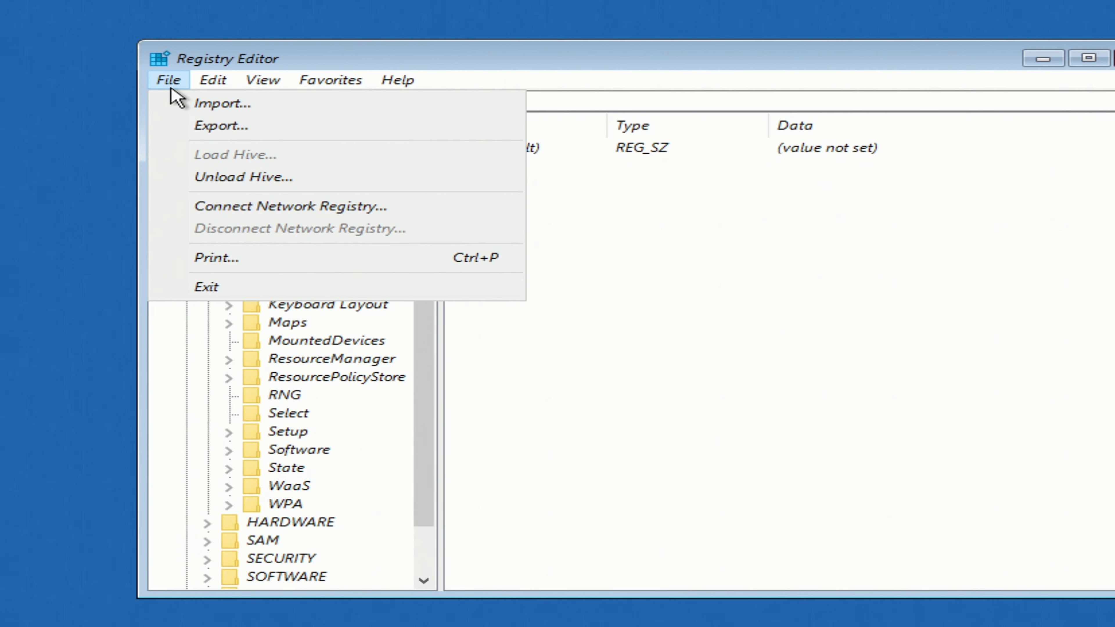
# - Unload the 123123 hive with its subkeys, and close Registry Editor and the Command Prompt
pyautogui.click(335, 186)
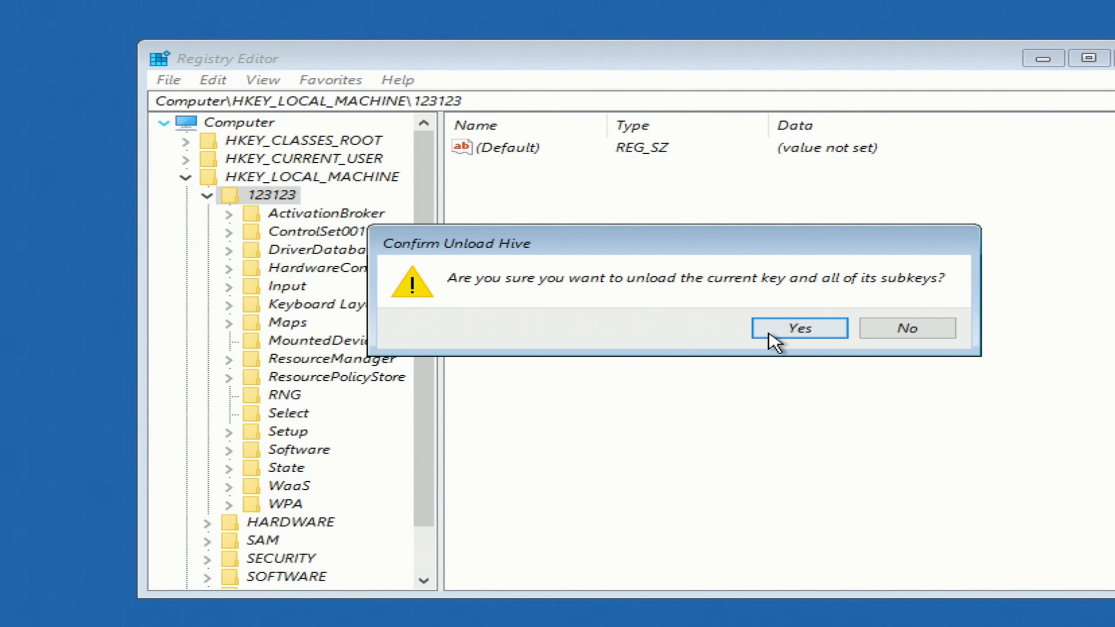
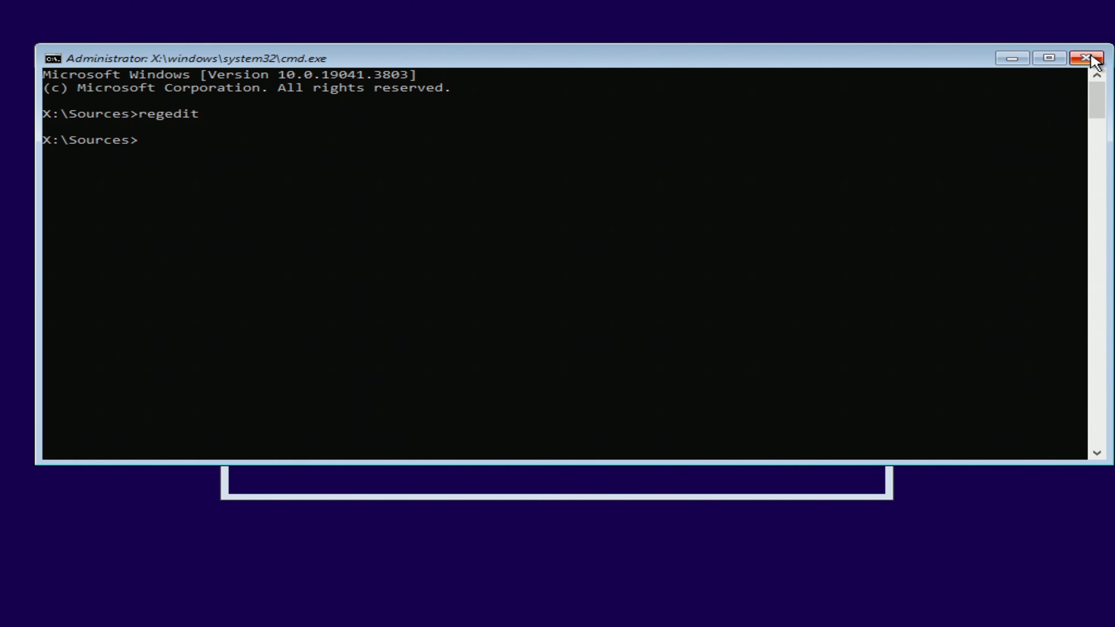
pyautogui.click(1091, 60)
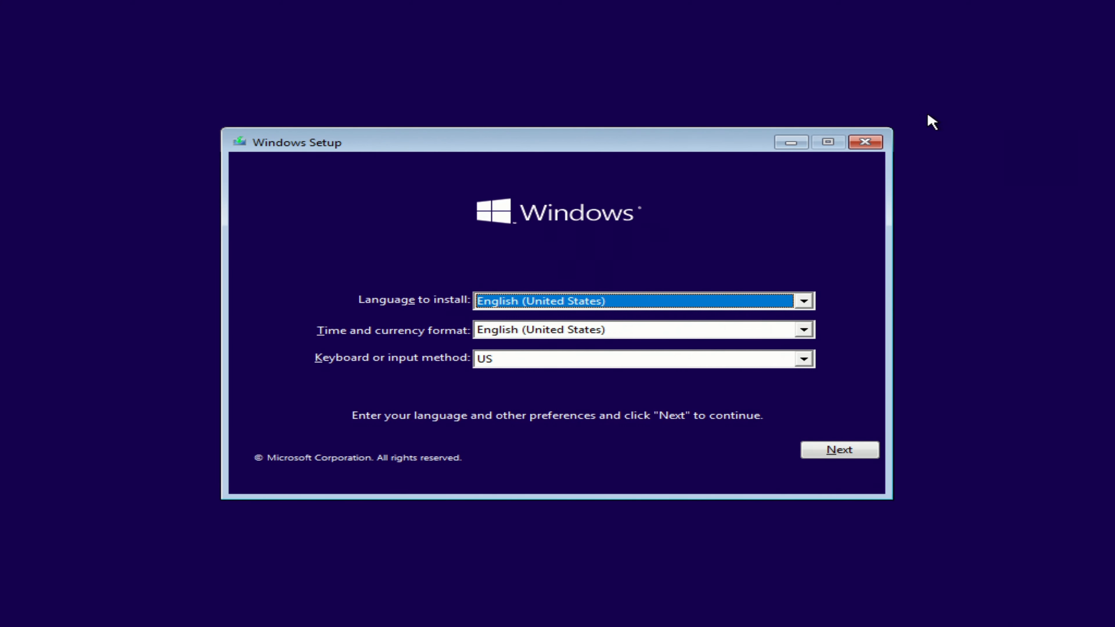
# - Close Windows Setup and cancel the installation to restart the computer
pyautogui.click(865, 142)
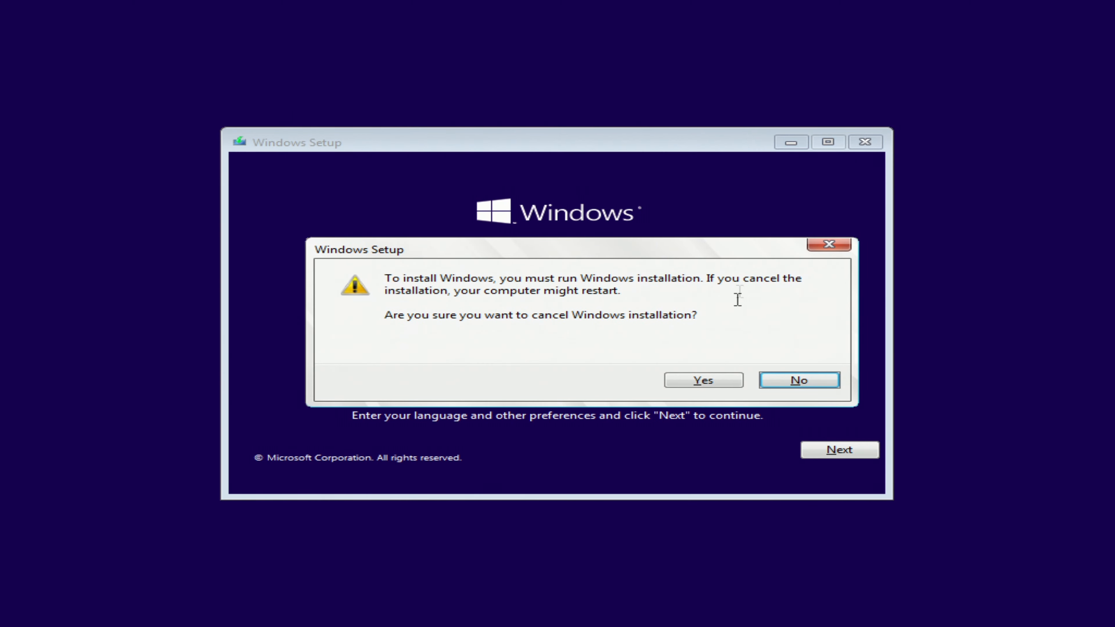
pyautogui.click(724, 380)
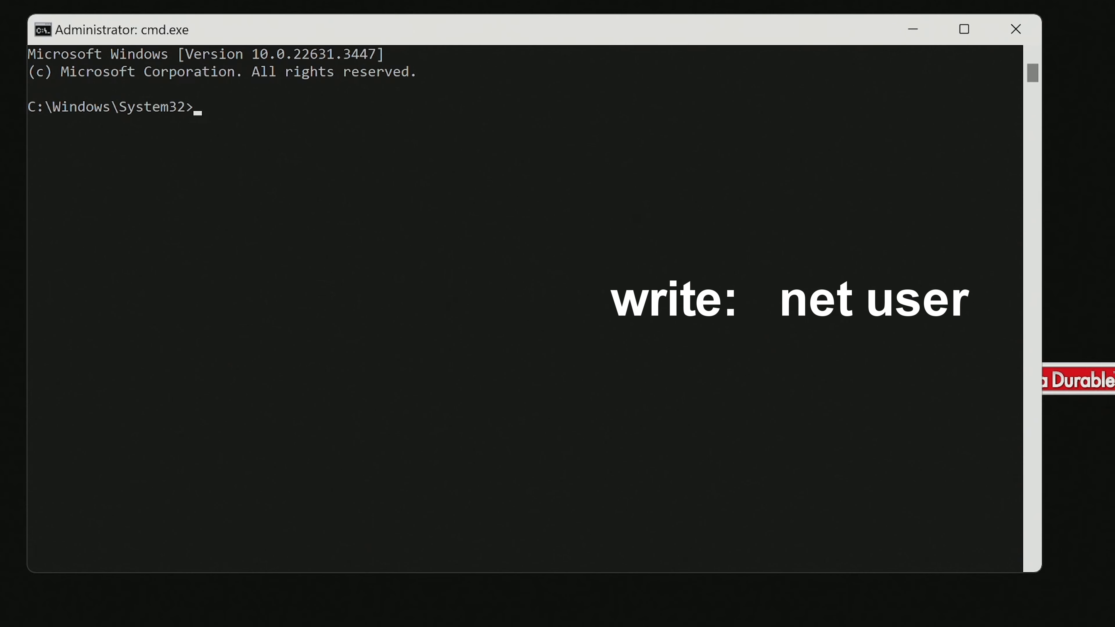
# - List the computer's user accounts with the net user command
pyautogui.write('net user')
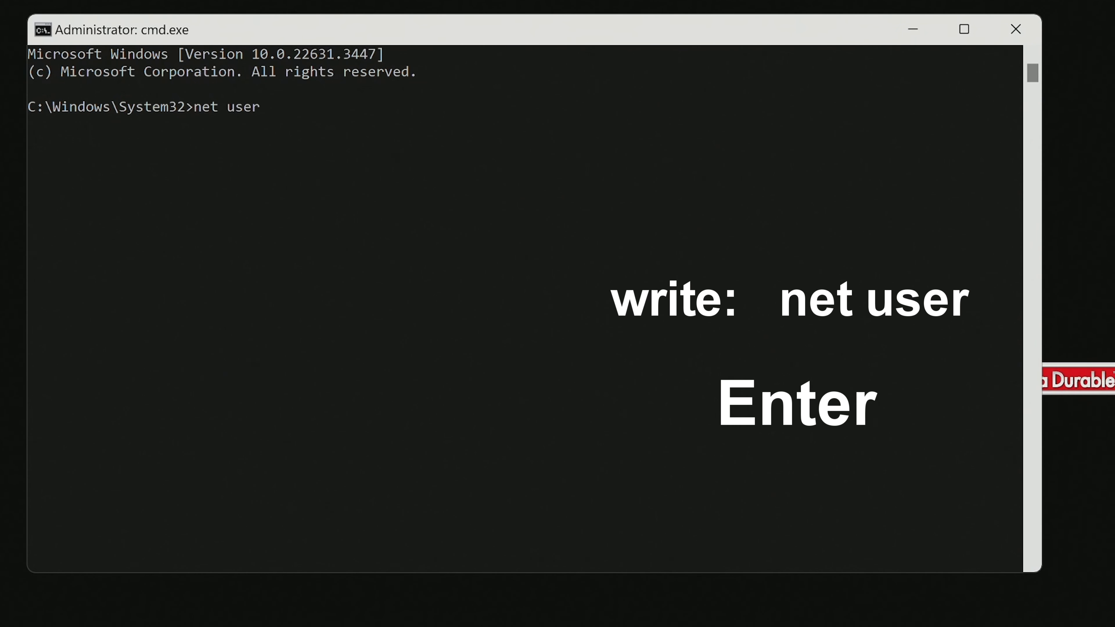
pyautogui.press('Return')
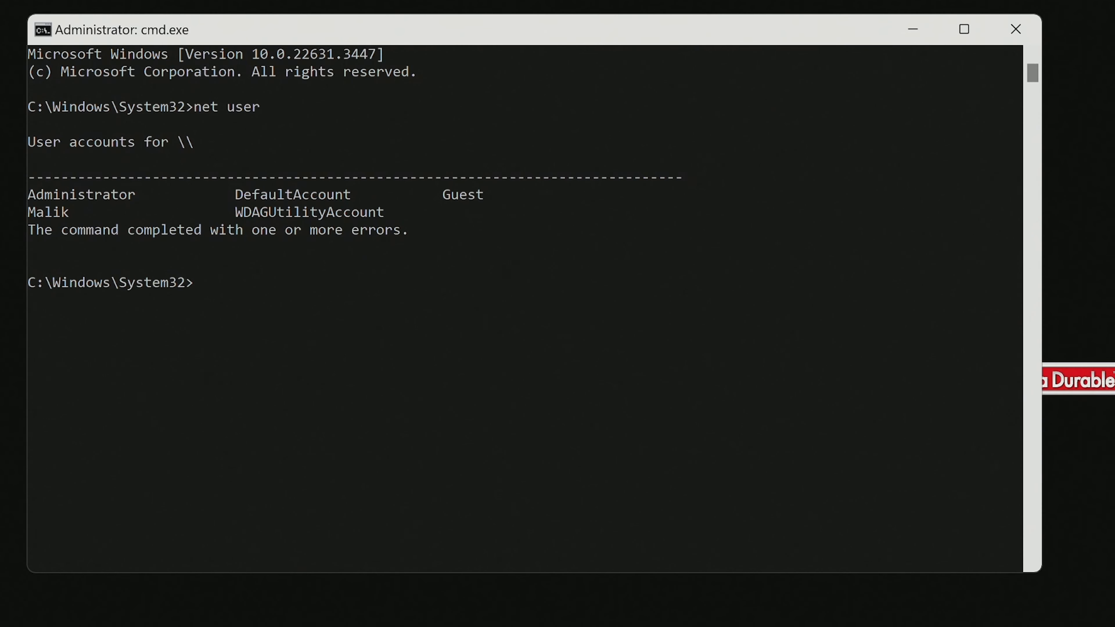